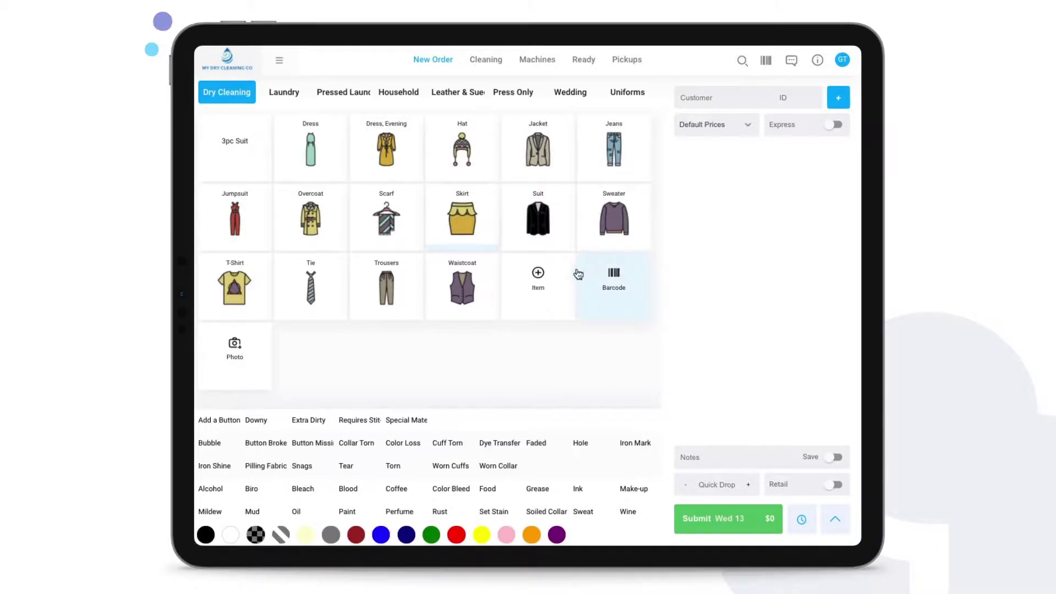
- Go to Admin from the main menu and open the Washers and Dryers settings
left_click(280, 62)
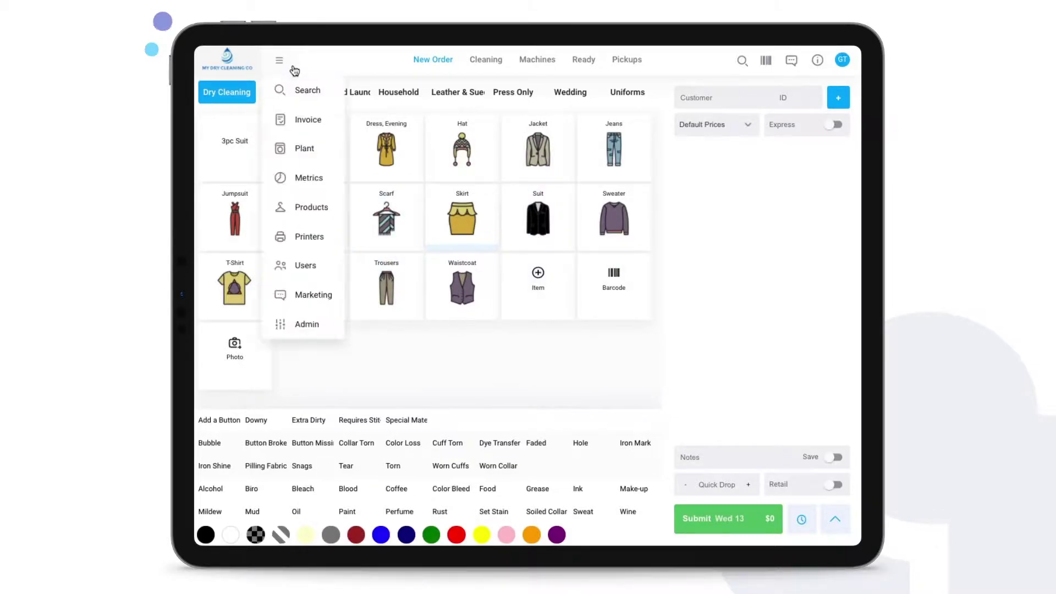
left_click(322, 330)
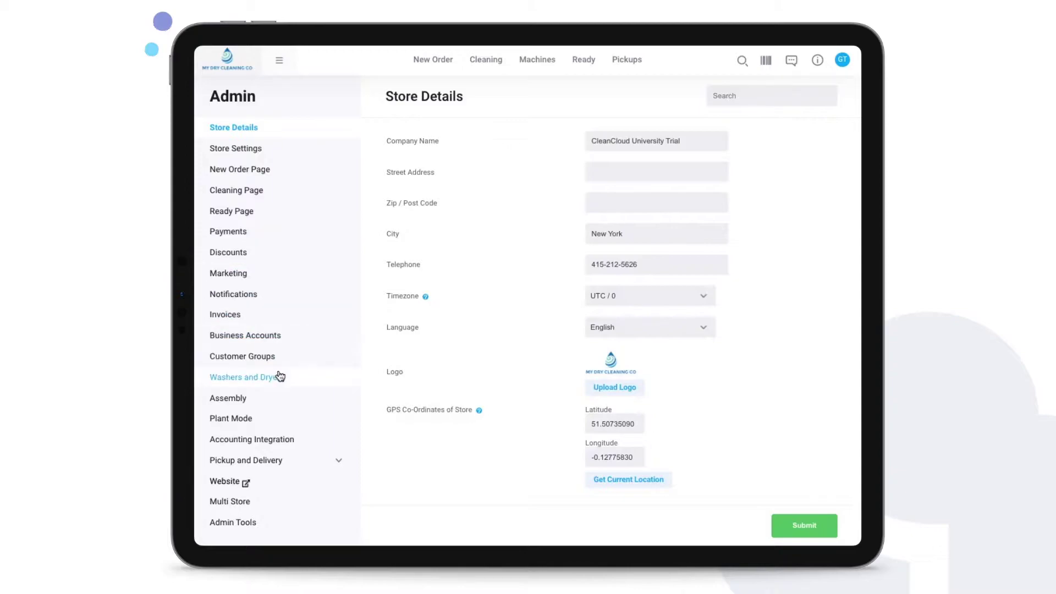
left_click(278, 376)
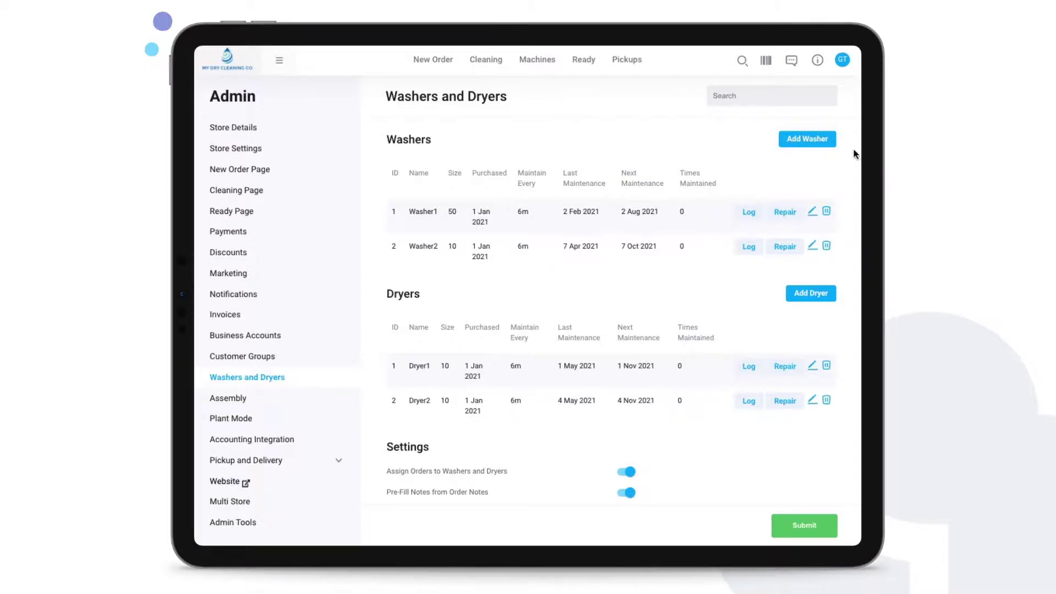
- Try a new Electrolux washer marked for Wash/Dry/Fold, then discard the form unsaved
left_click(814, 143)
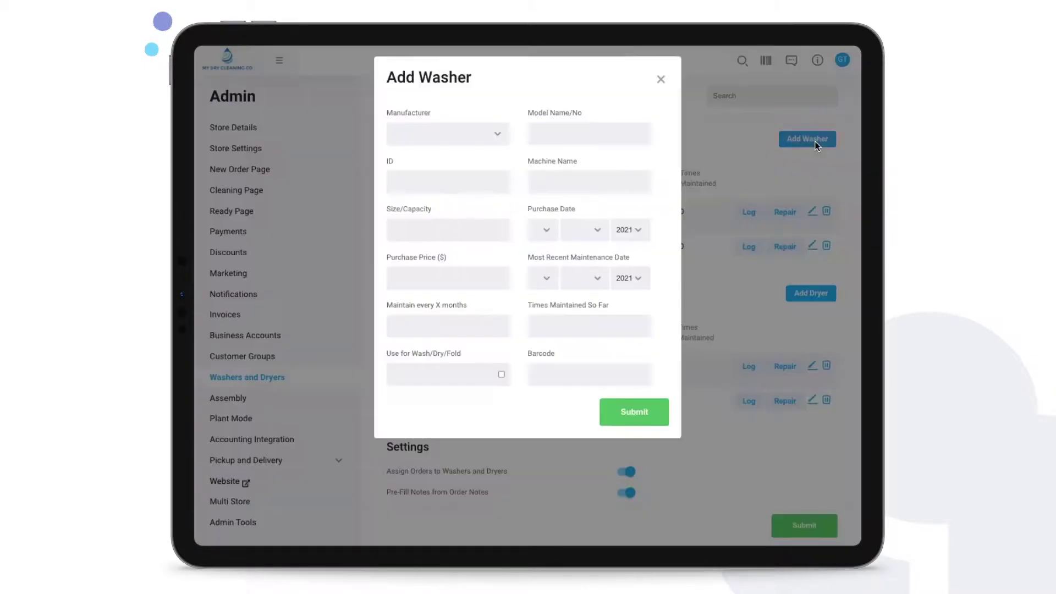
left_click(460, 137)
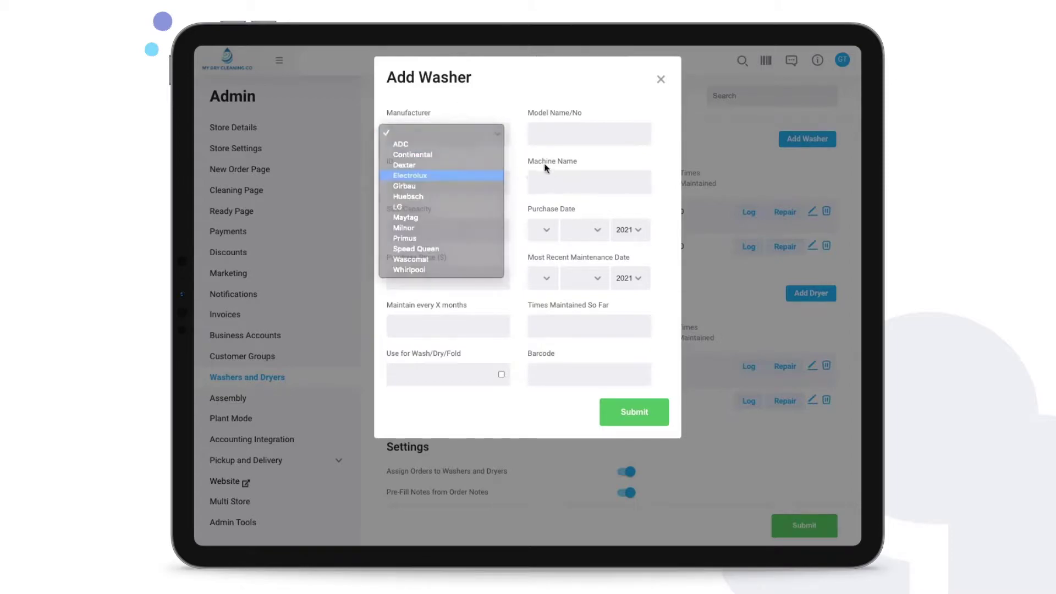
left_click(425, 174)
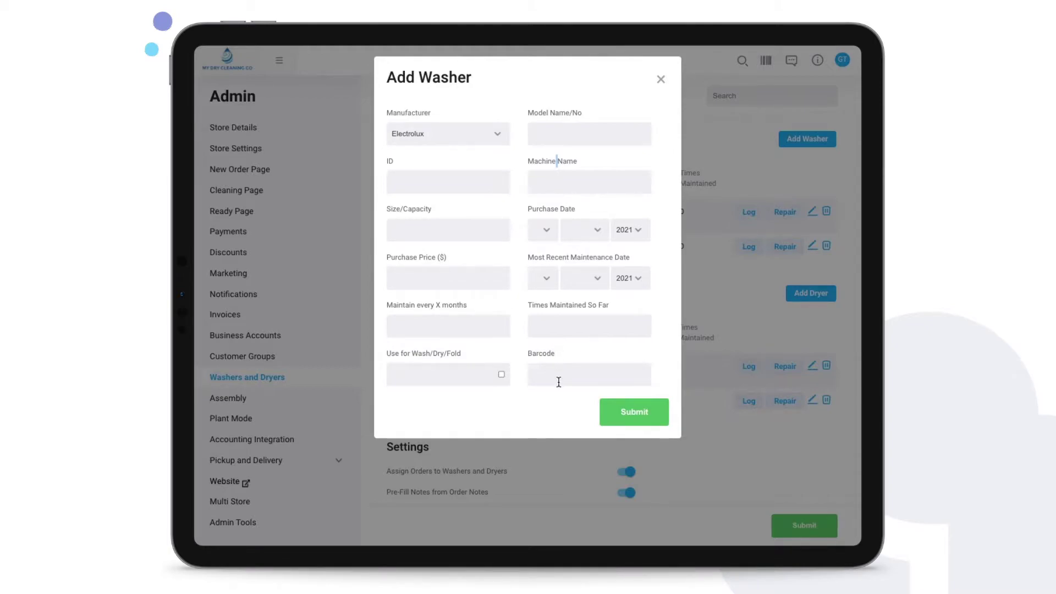
left_click(501, 374)
left_click(660, 80)
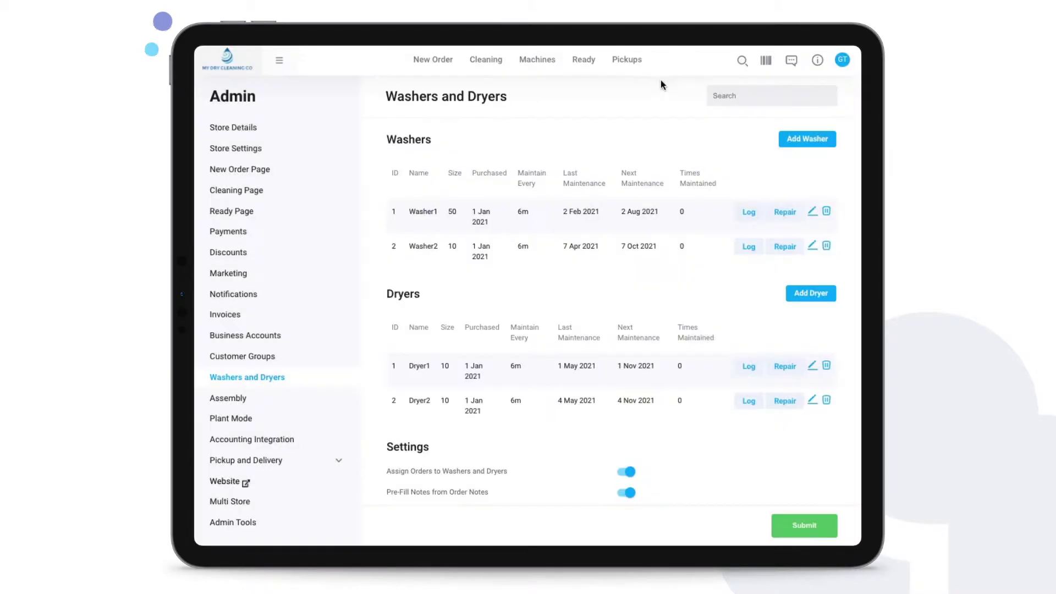
- Preview the Add Dryer form and dismiss it without adding a dryer
left_click(818, 297)
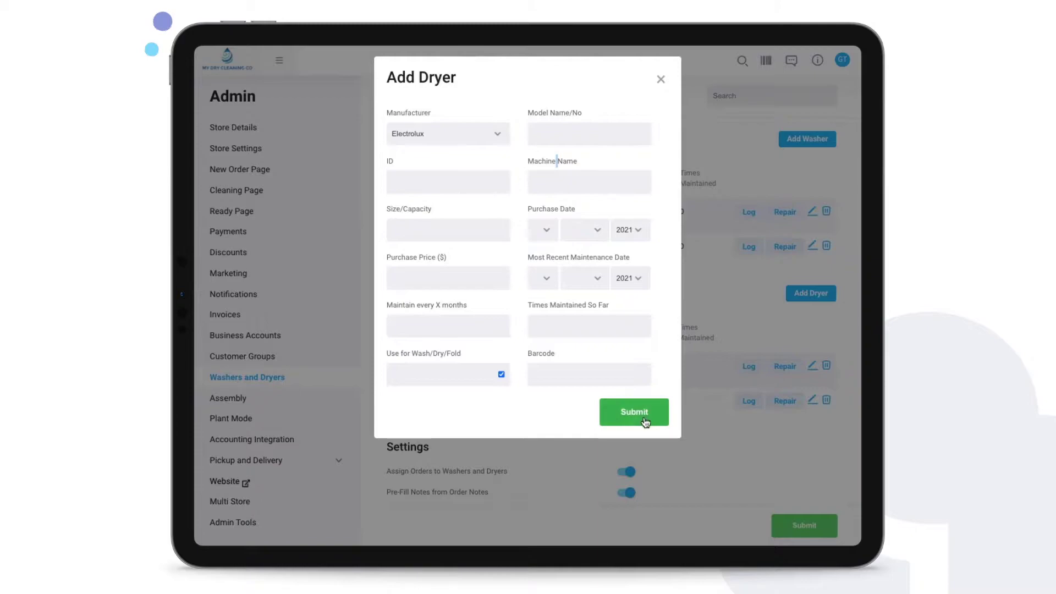
left_click(660, 81)
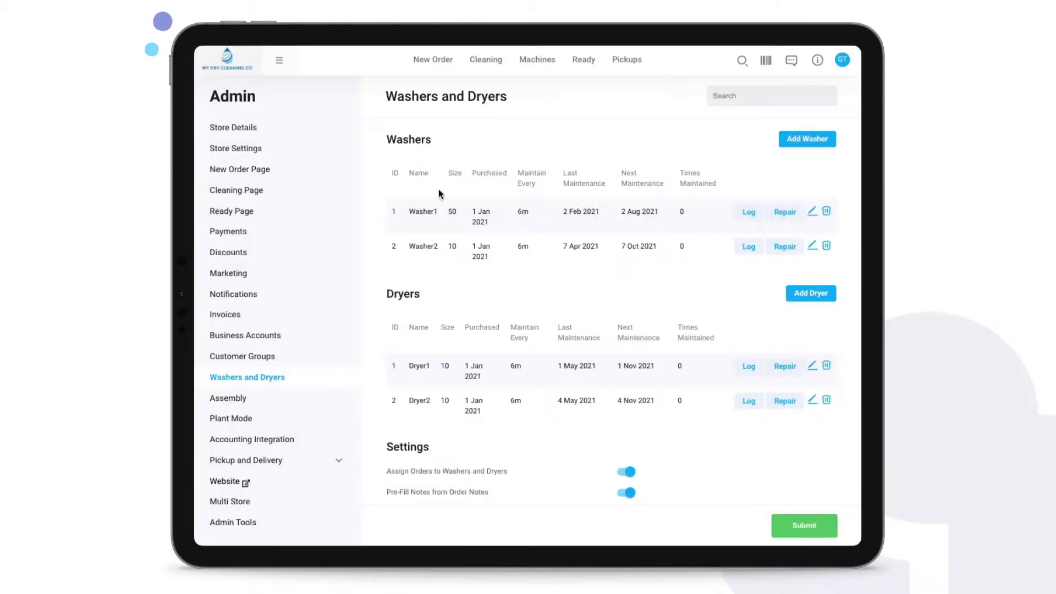
double_click(393, 212)
left_click_drag(414, 213, 709, 261)
left_click(572, 330)
left_click_drag(391, 365, 608, 406)
left_click(610, 403)
scroll(551, 423, "down", 5)
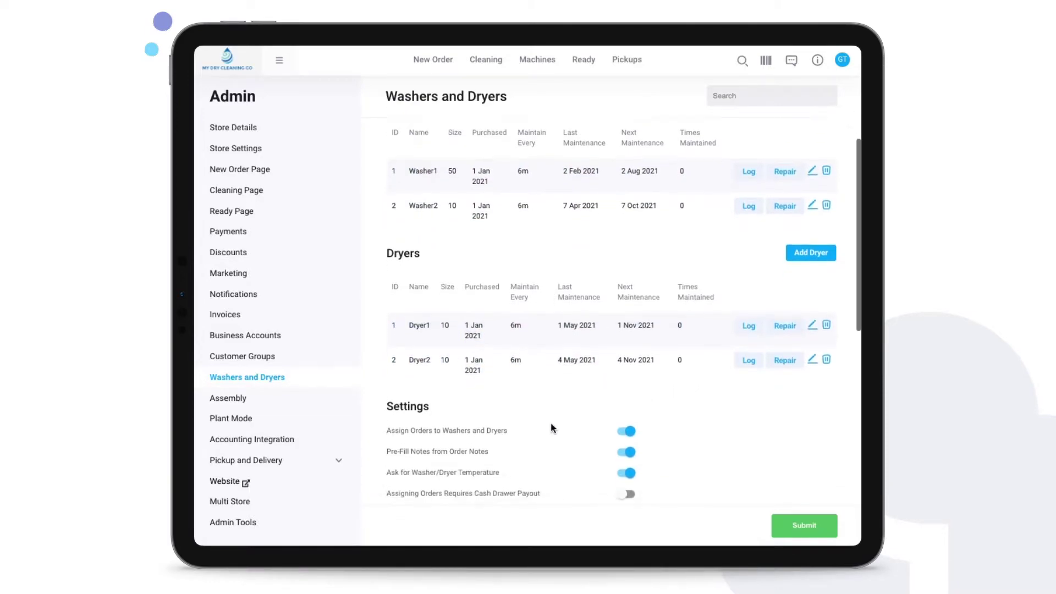
scroll(551, 423, "down", 1)
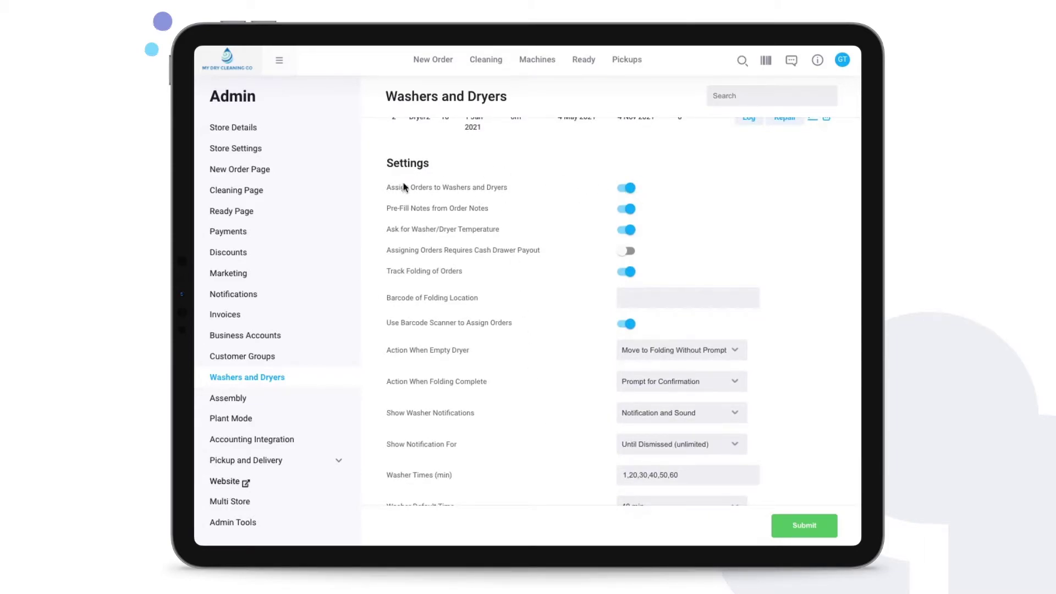
left_click_drag(388, 191, 485, 196)
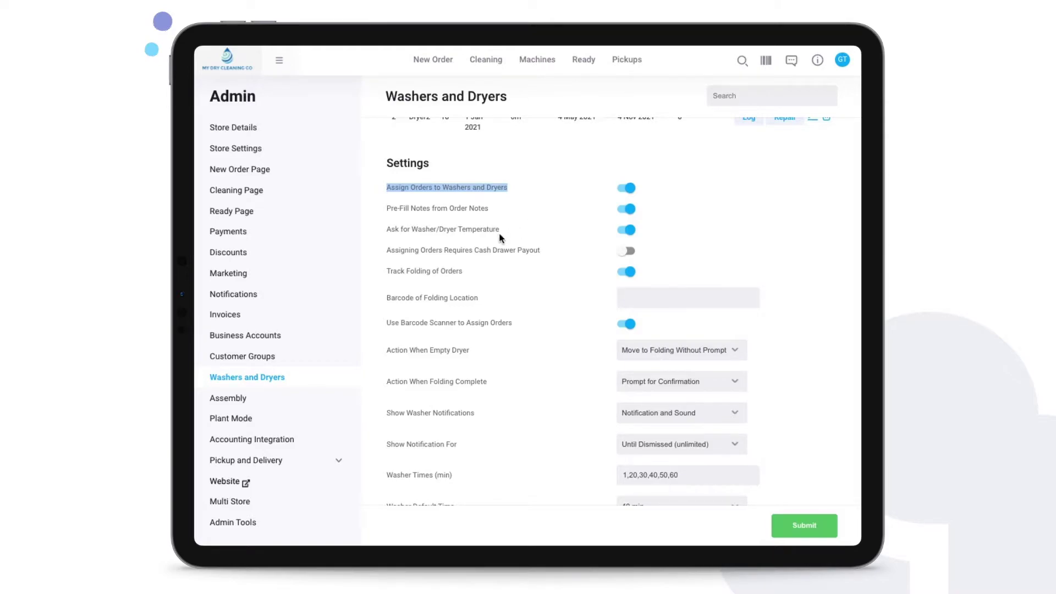
scroll(499, 237, "down", 1)
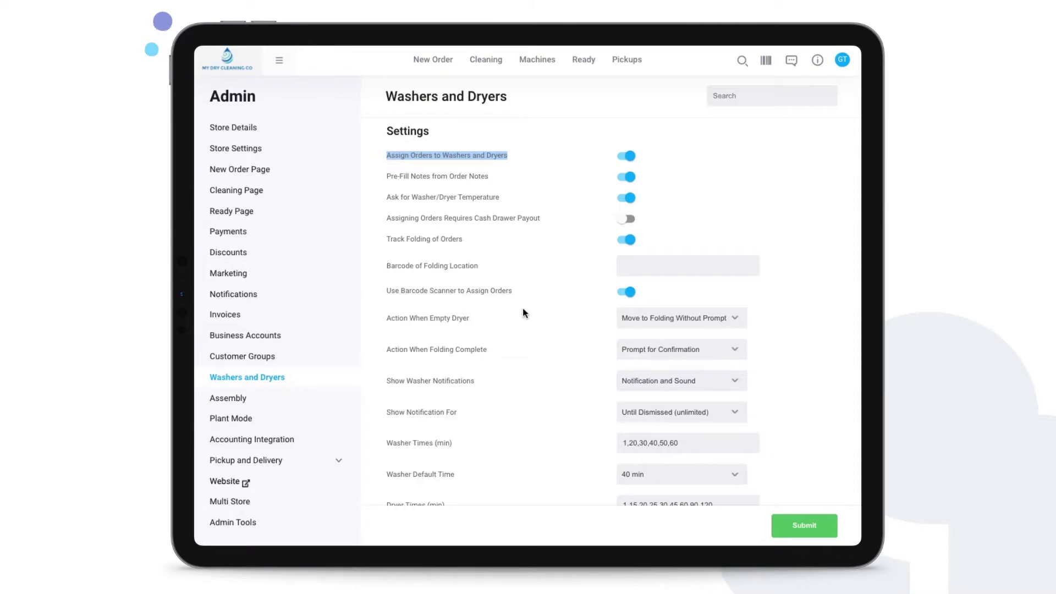
left_click_drag(385, 319, 607, 334)
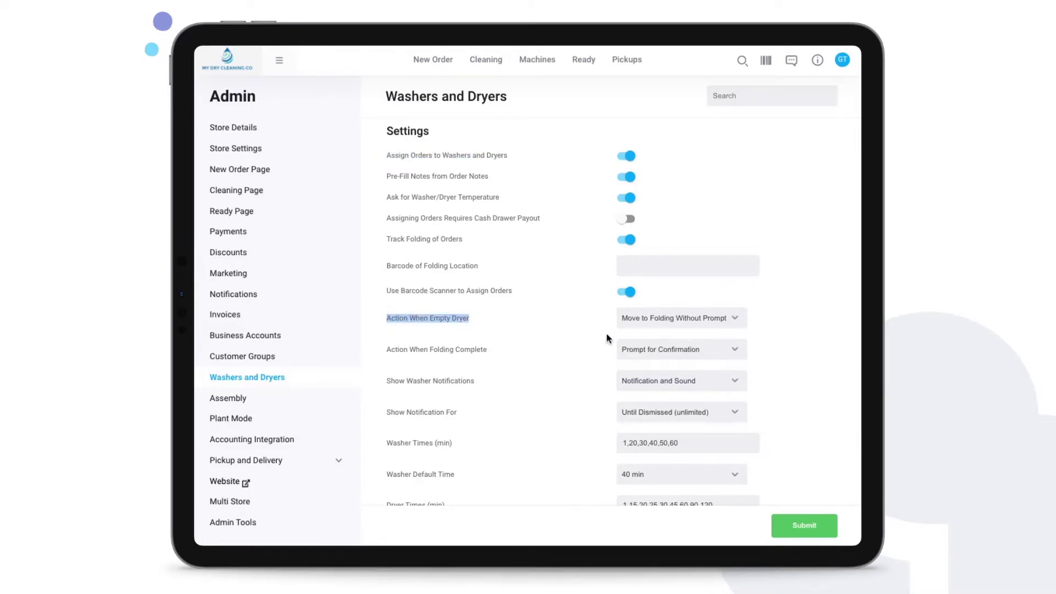
left_click(652, 319)
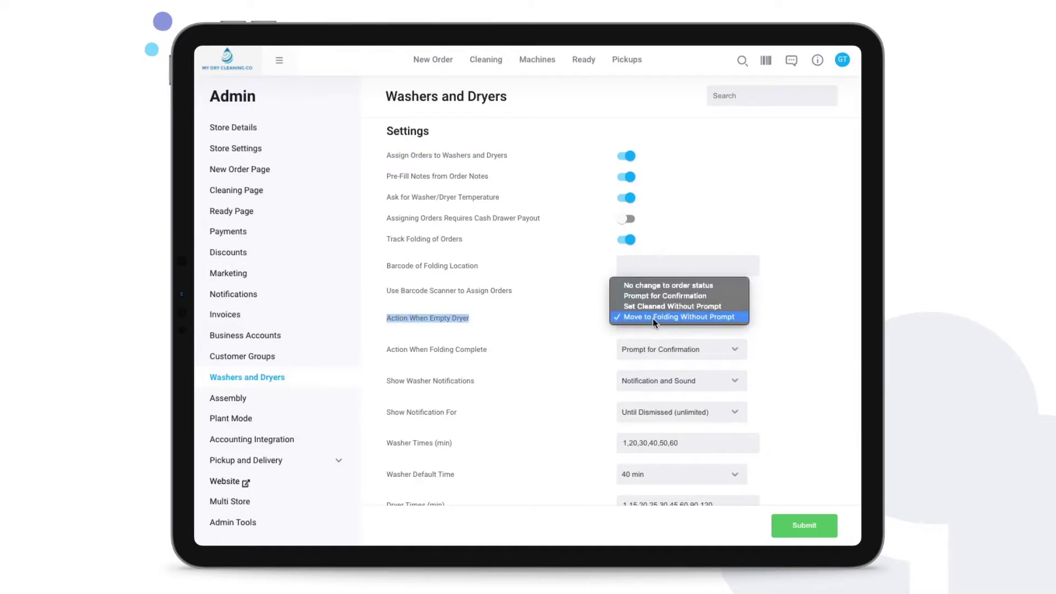
left_click(561, 320)
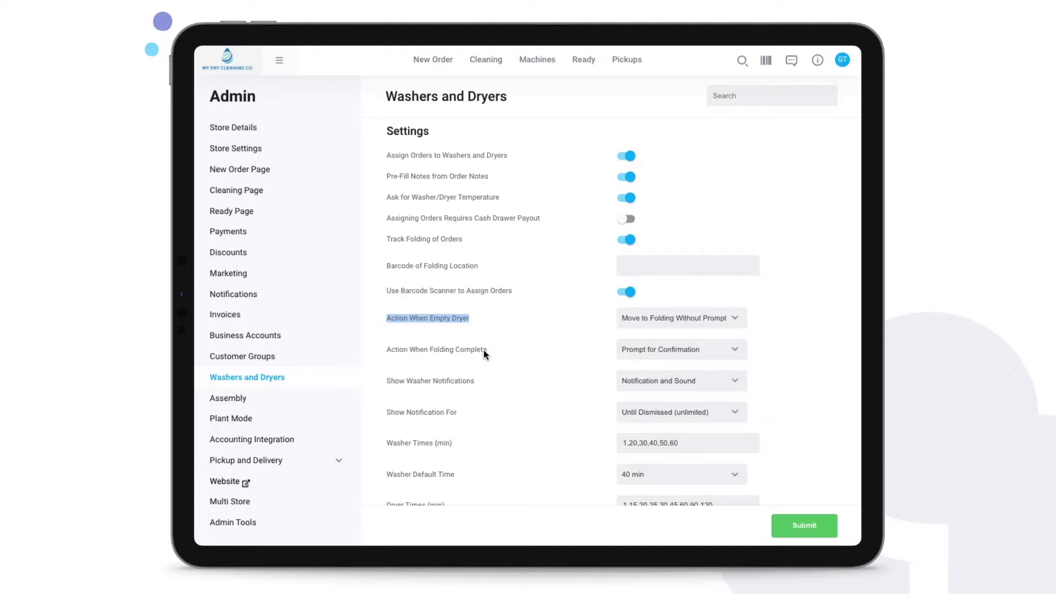
scroll(528, 365, "down", 2)
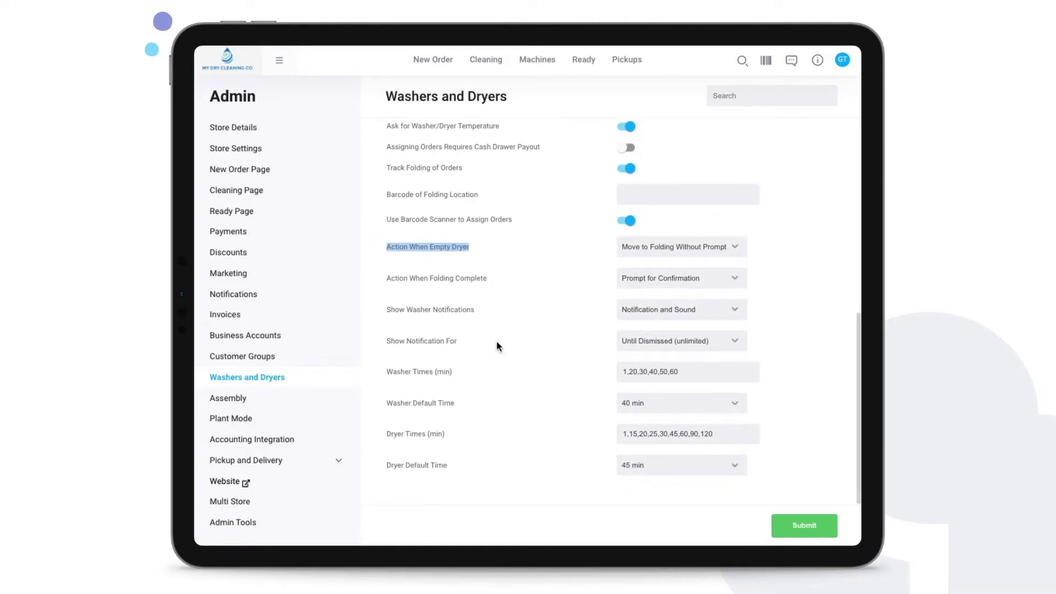
left_click(641, 309)
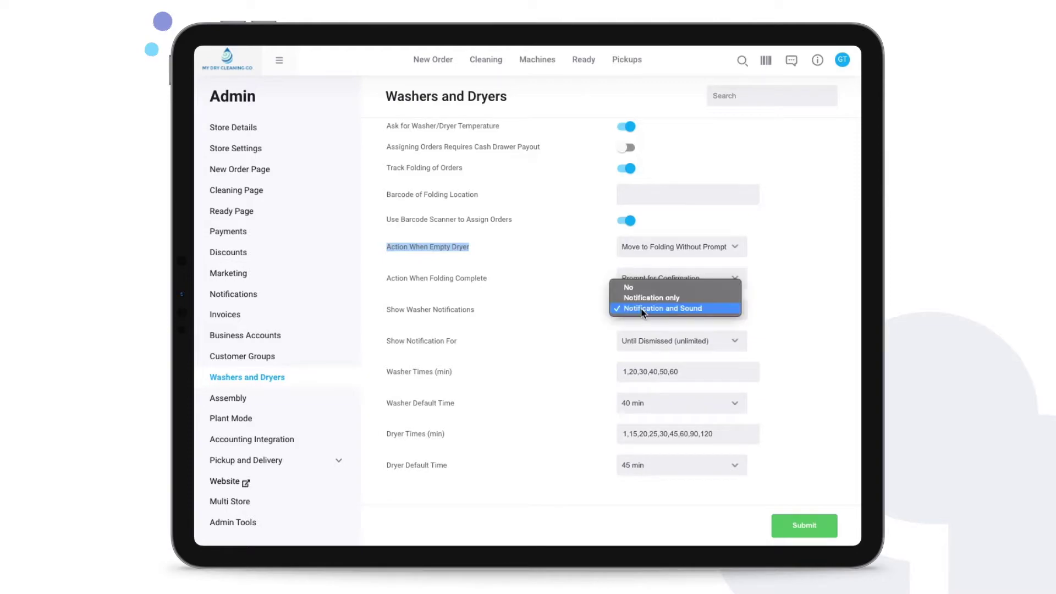
left_click(589, 314)
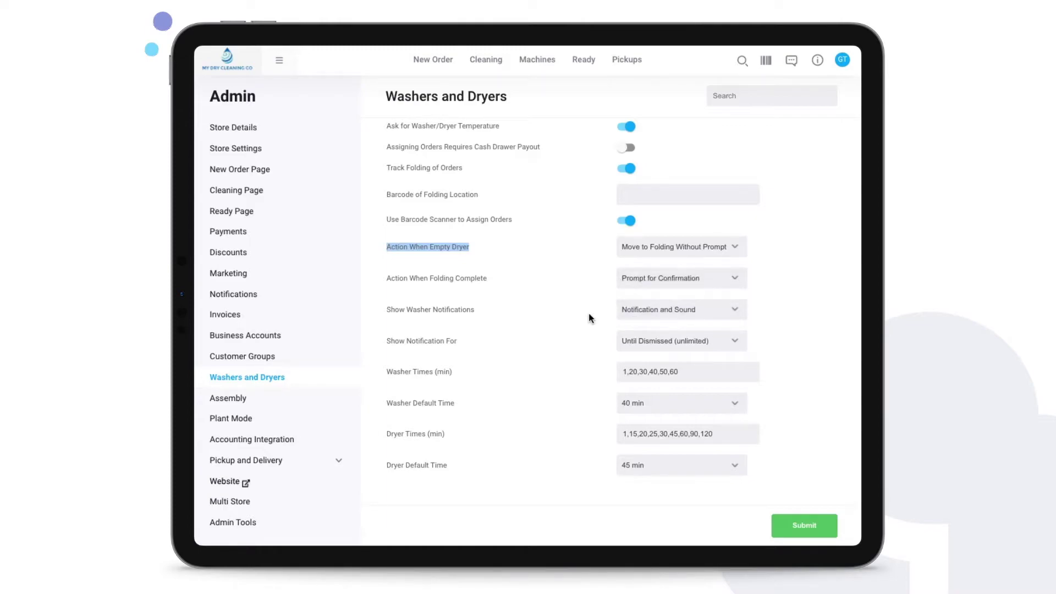
left_click(661, 338)
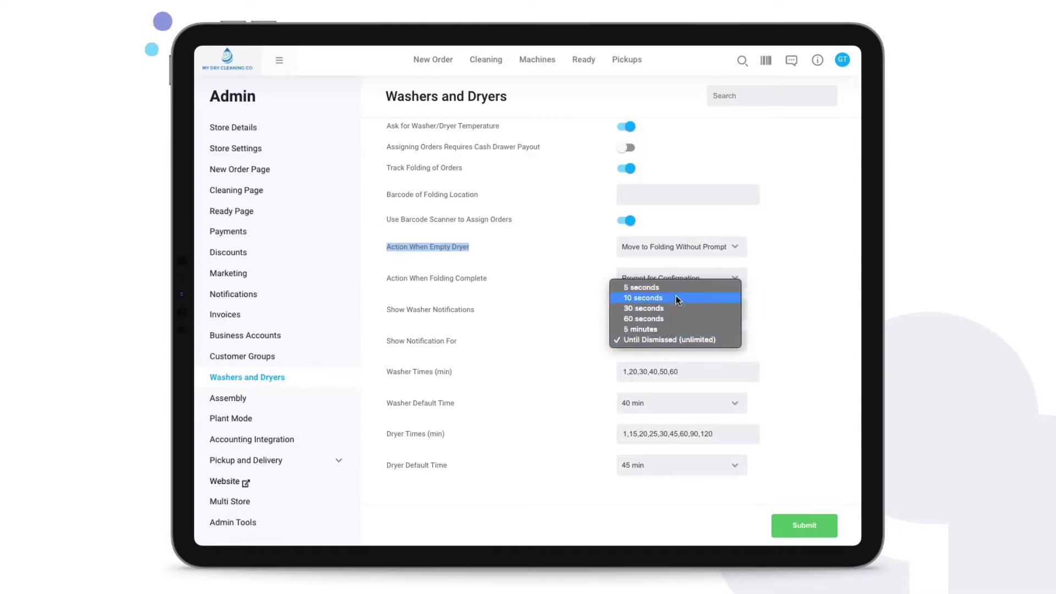
left_click(671, 339)
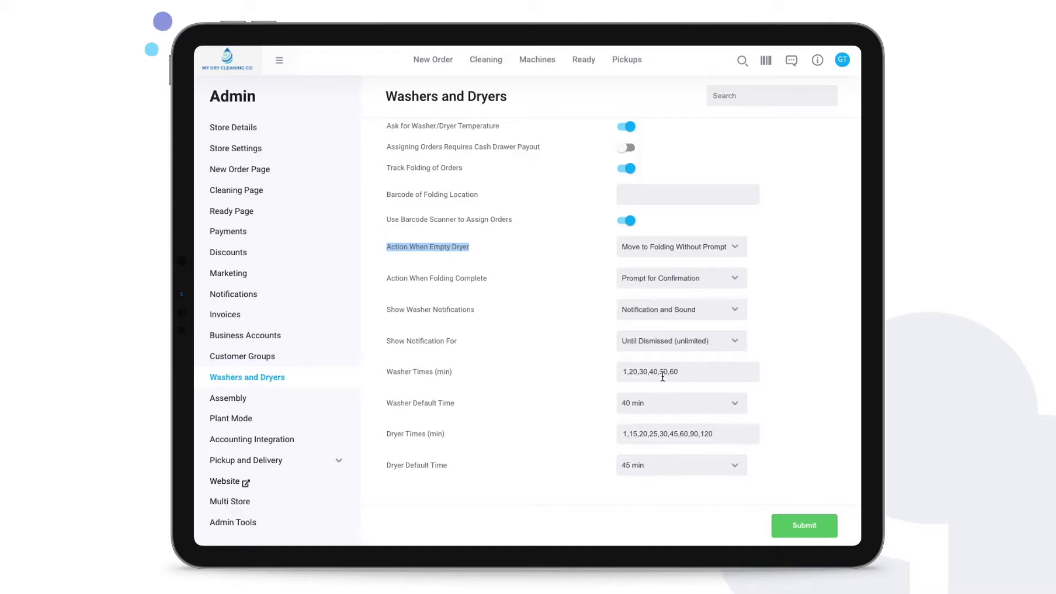
- Keep 40 min as the default washer time and submit the washer and dryer settings
double_click(641, 372)
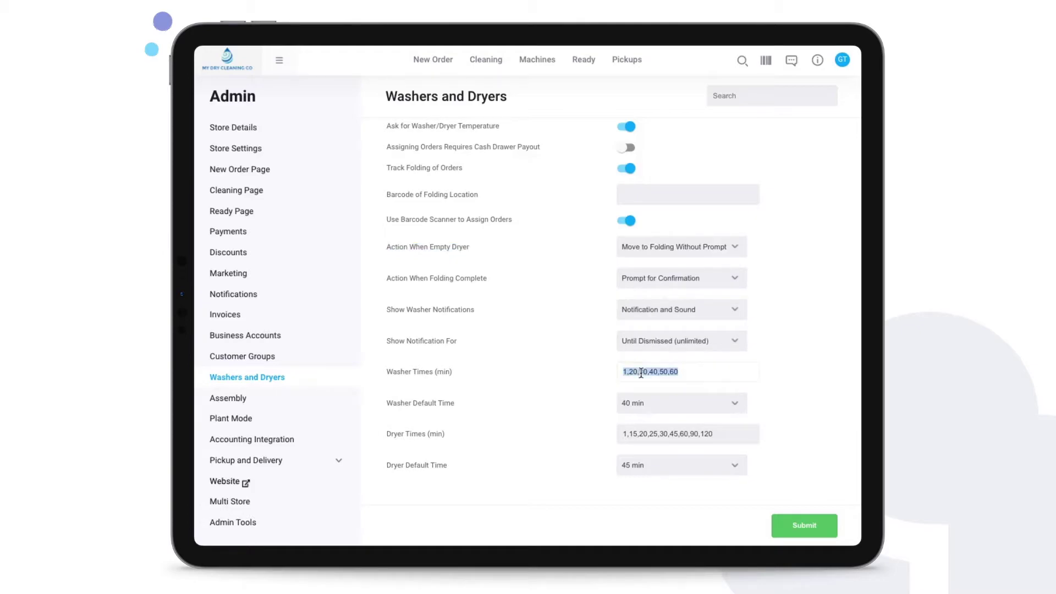
left_click(593, 361)
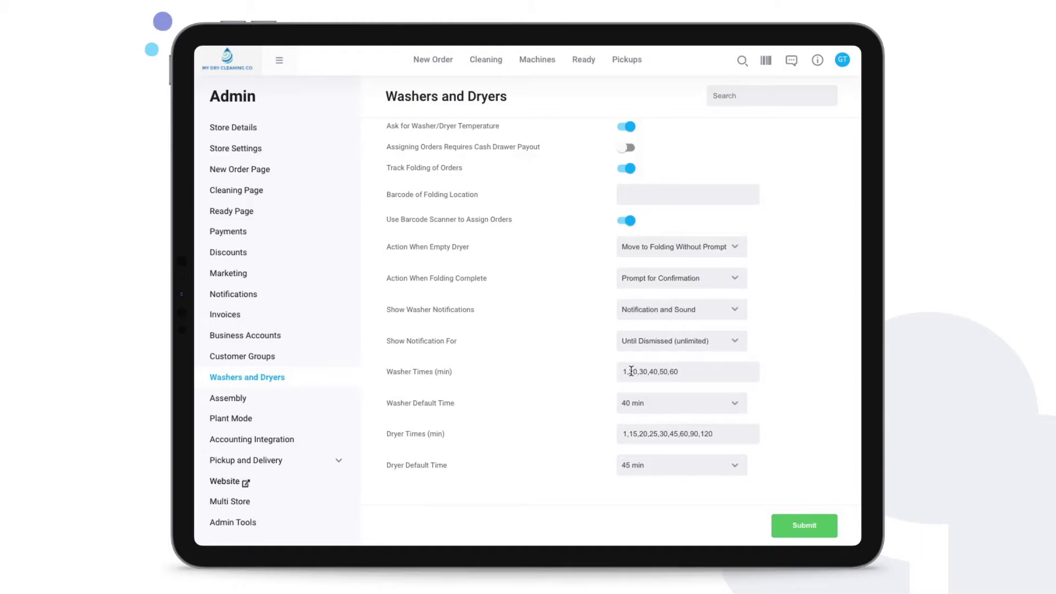
left_click_drag(628, 372, 647, 373)
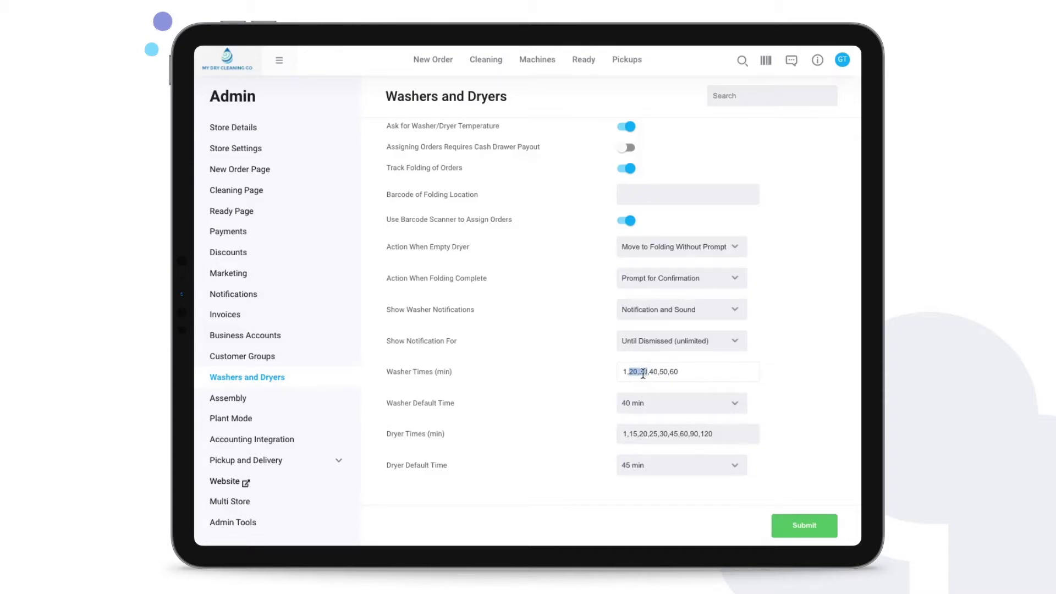
left_click(642, 373)
left_click(664, 400)
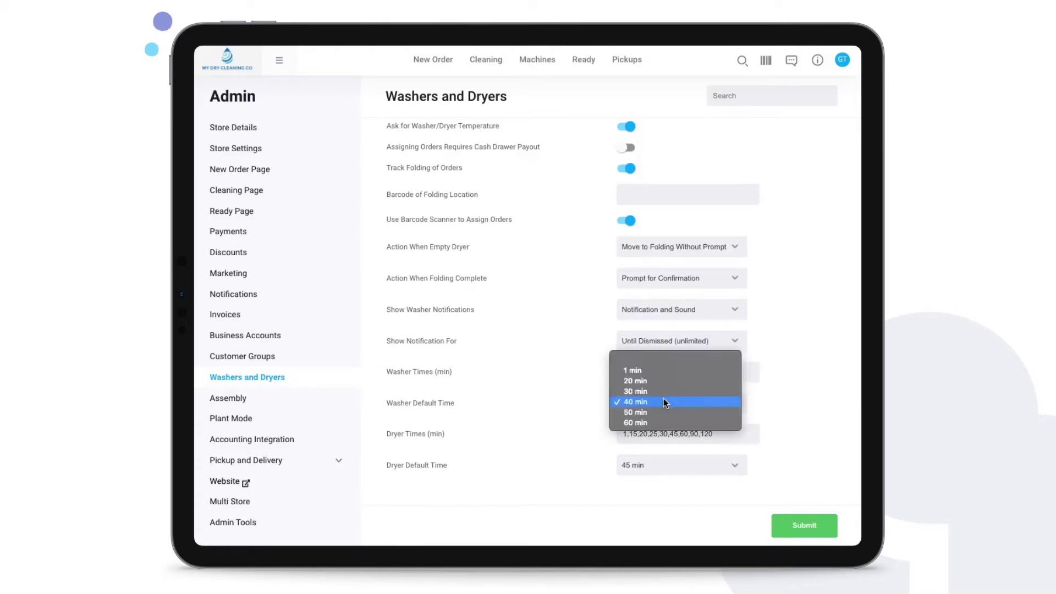
left_click(568, 390)
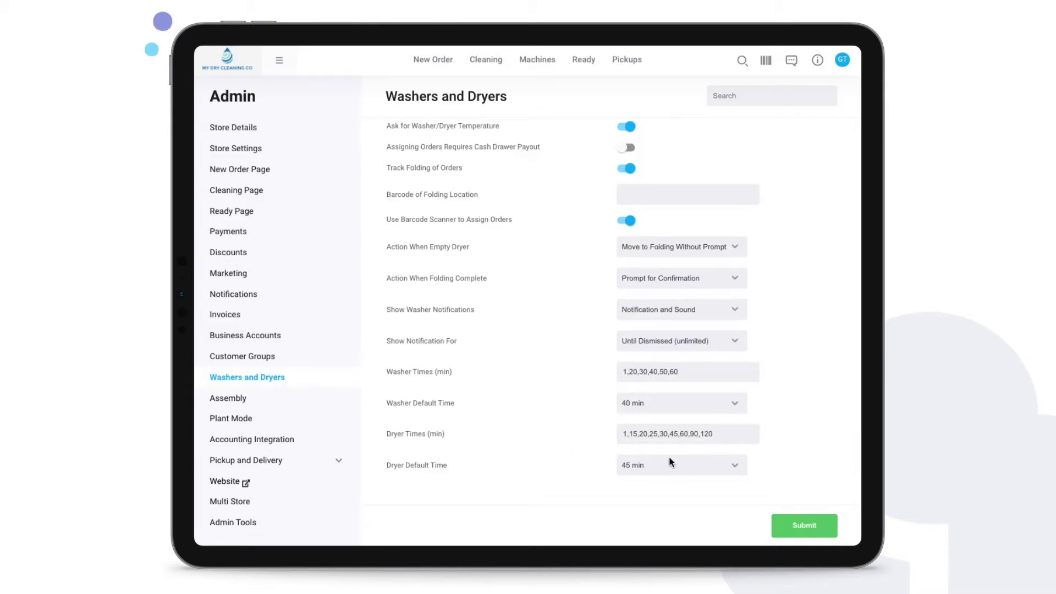
left_click(822, 533)
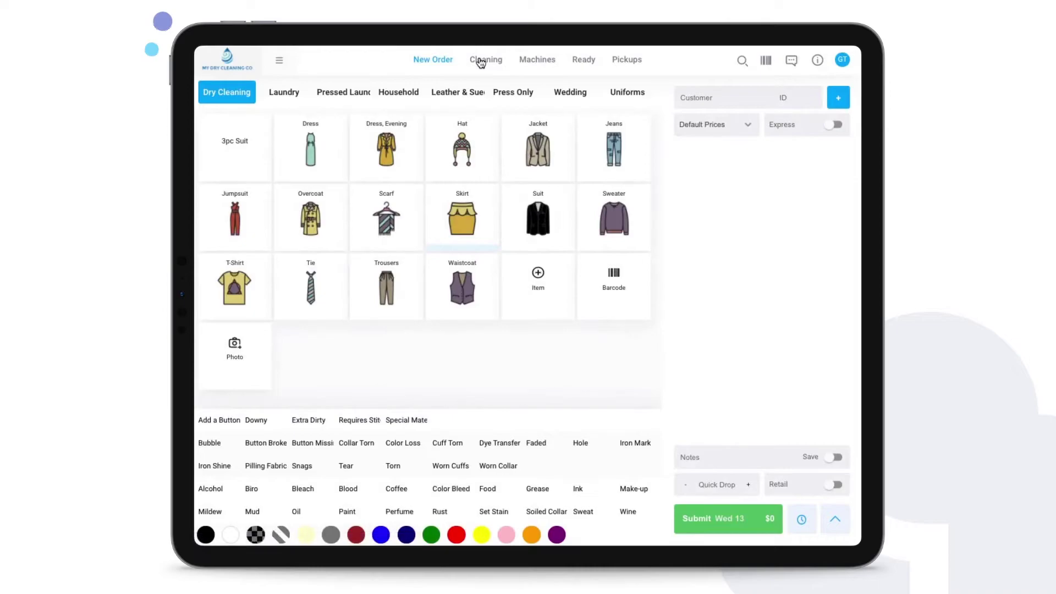
- List Cleaning orders by descending ID and bring up the machine form for order 423
left_click(480, 63)
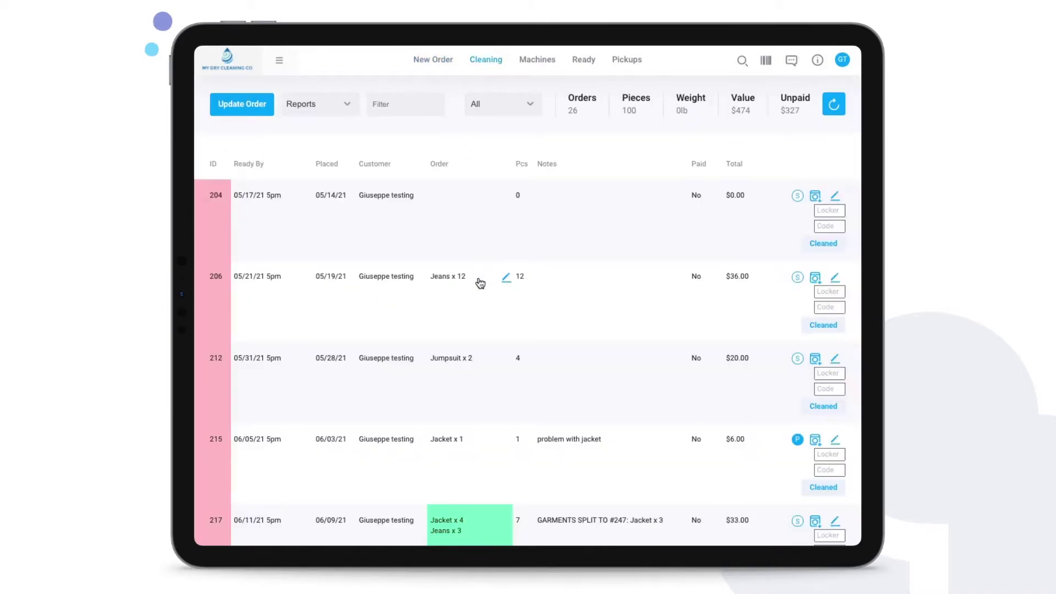
left_click(212, 165)
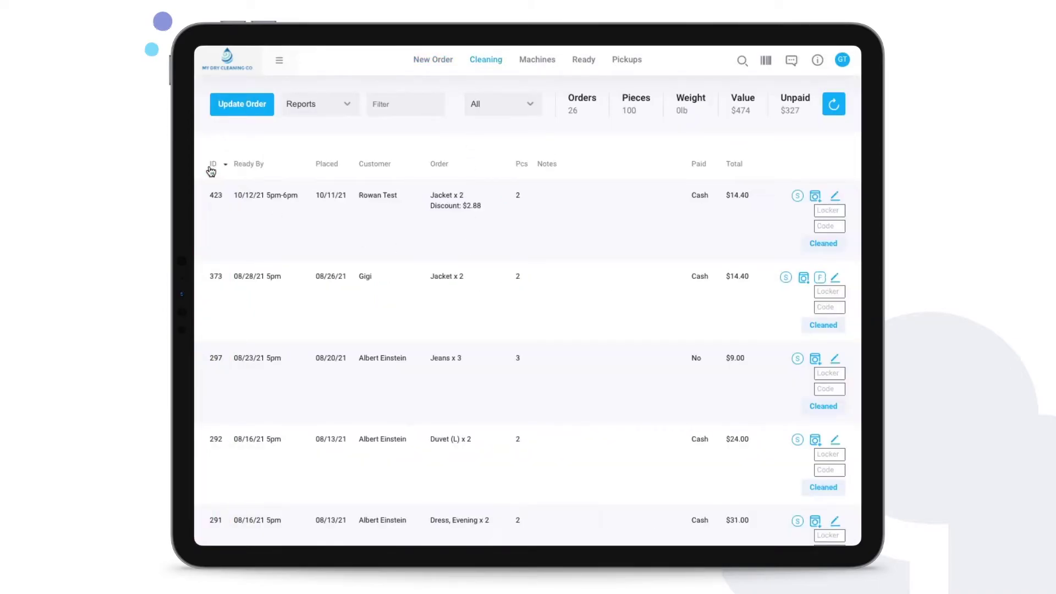
left_click(816, 202)
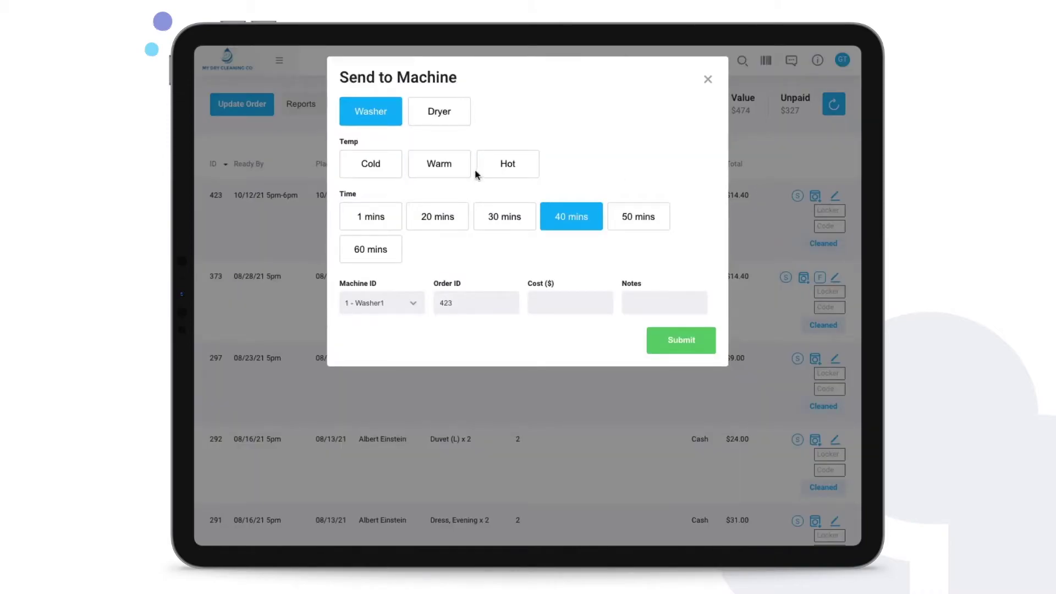
- Send order 423 to Washer1 at Warm temperature with the default 40 mins
left_click(500, 171)
left_click(455, 169)
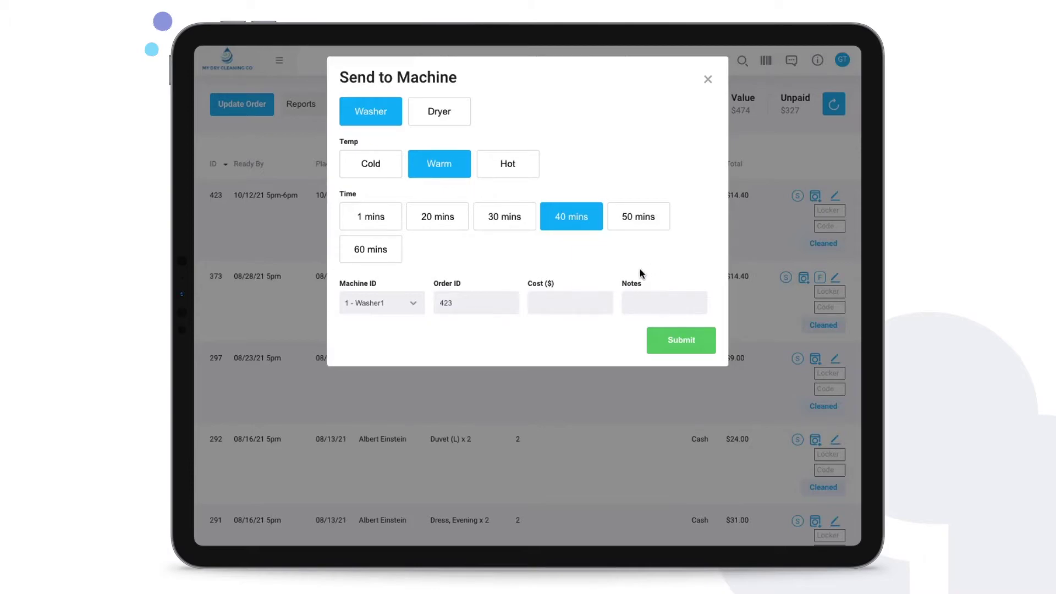
left_click(689, 341)
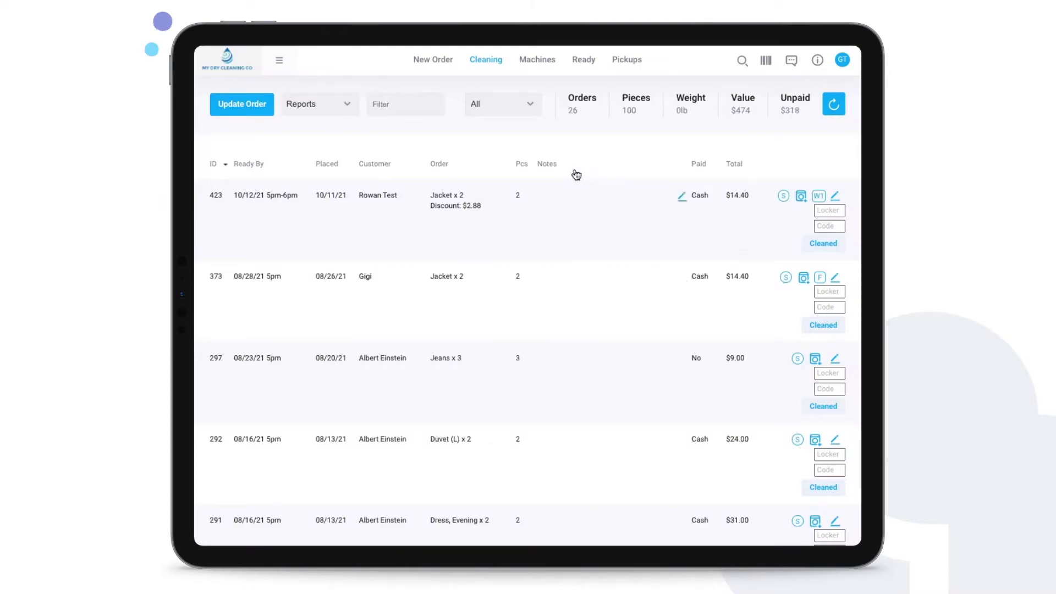
- Check on the Machines board that Washer1 runs order 423 until 12:14pm
left_click(534, 61)
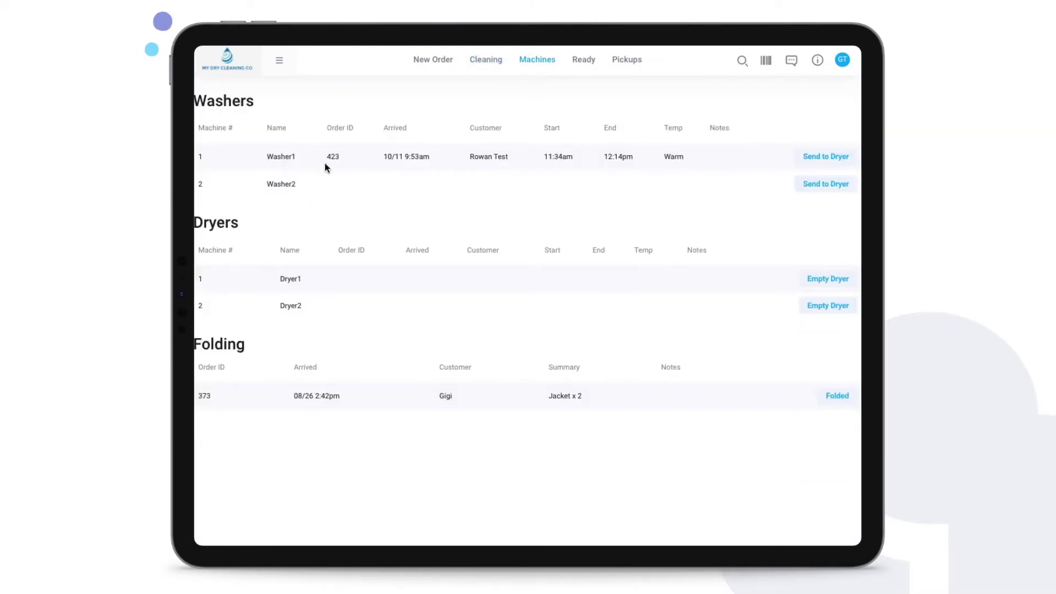
double_click(291, 157)
double_click(333, 156)
left_click(557, 213)
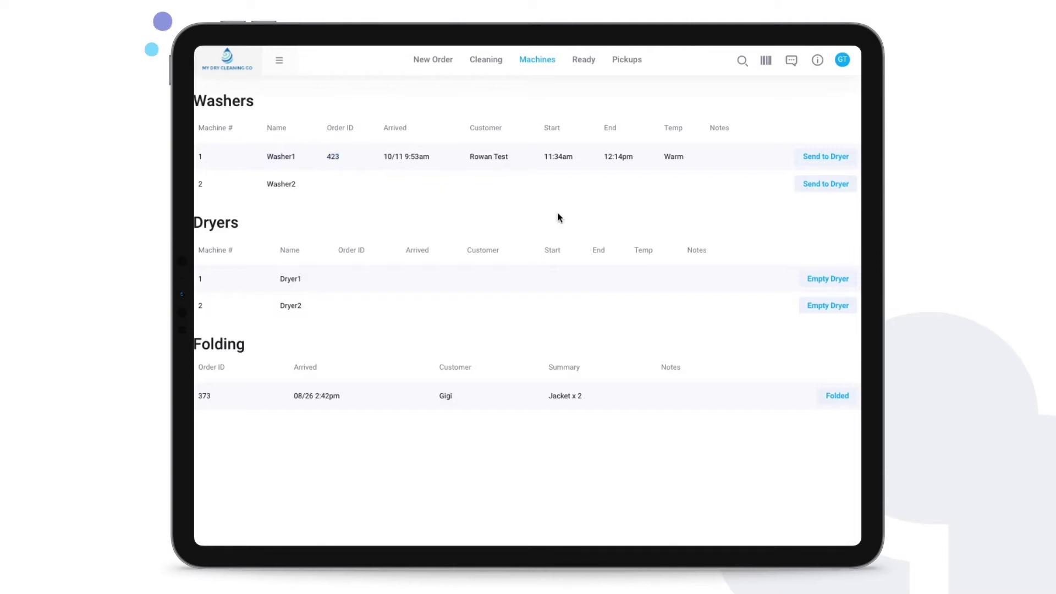
double_click(630, 158)
- Dry order 423 in Dryer1 on Warm for 20 mins, then empty it to folding
left_click(816, 163)
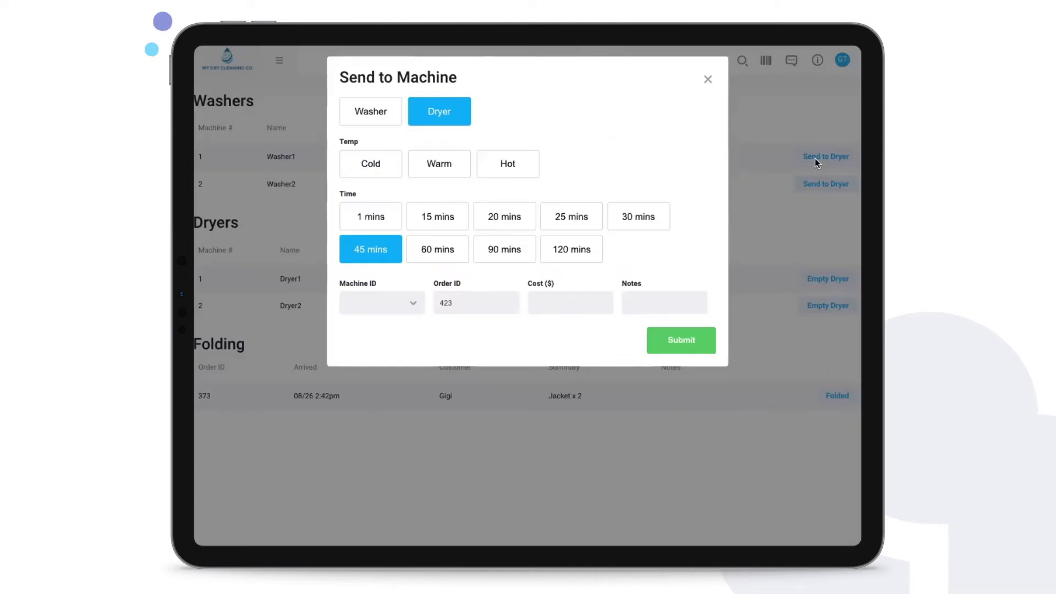
left_click(440, 174)
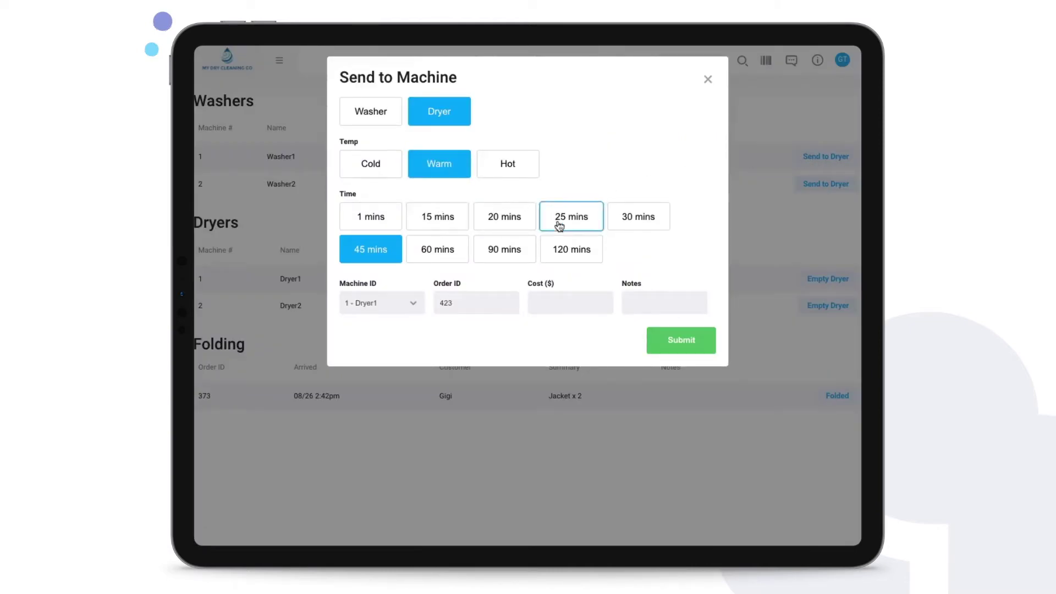
left_click(504, 221)
left_click(696, 341)
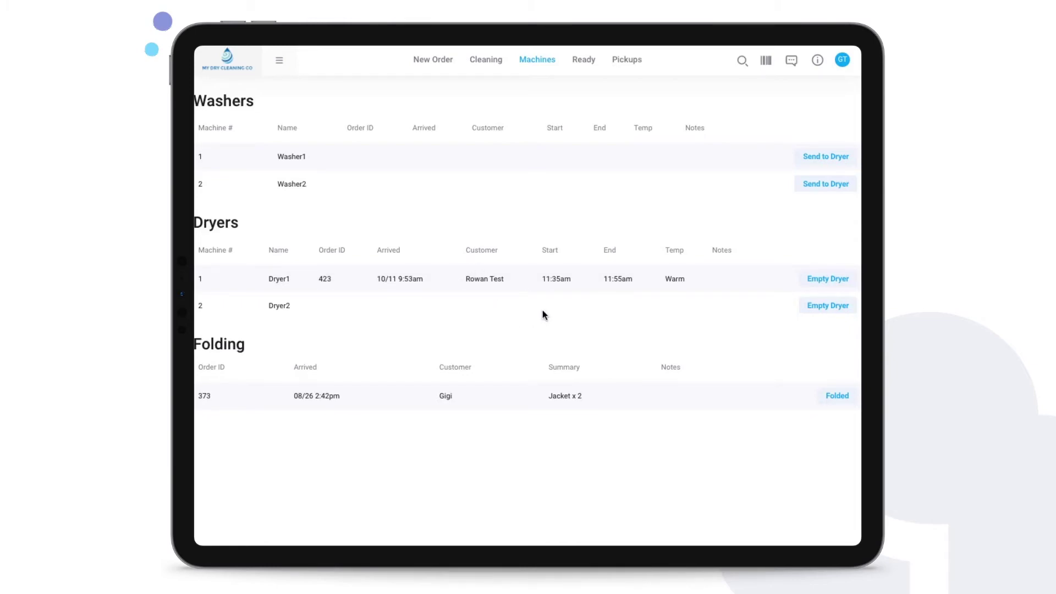
left_click(843, 282)
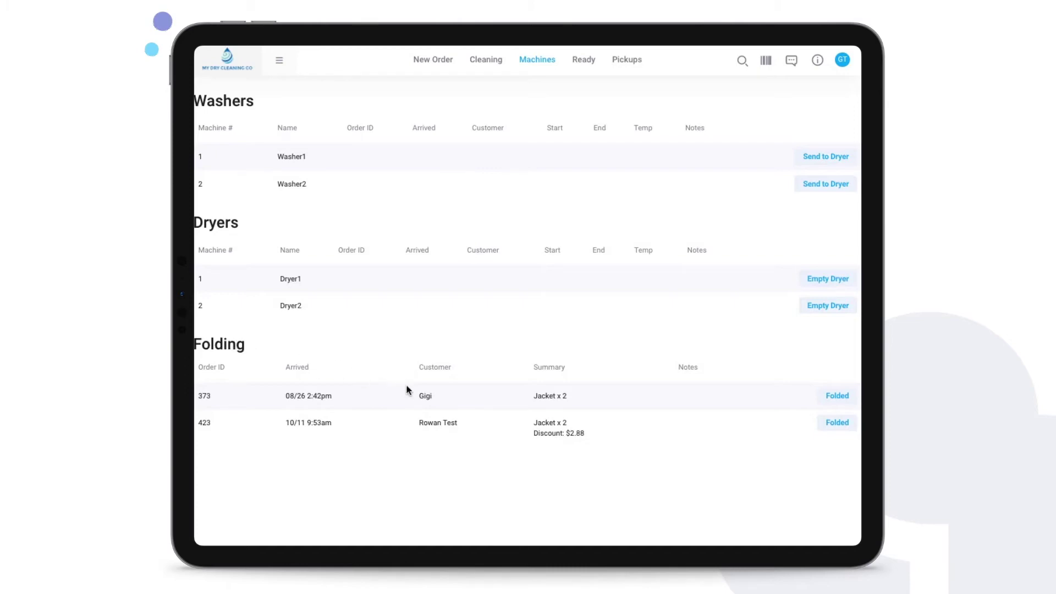
- Mark order 423 folded and cleaned, placing it on rack 7
left_click(844, 429)
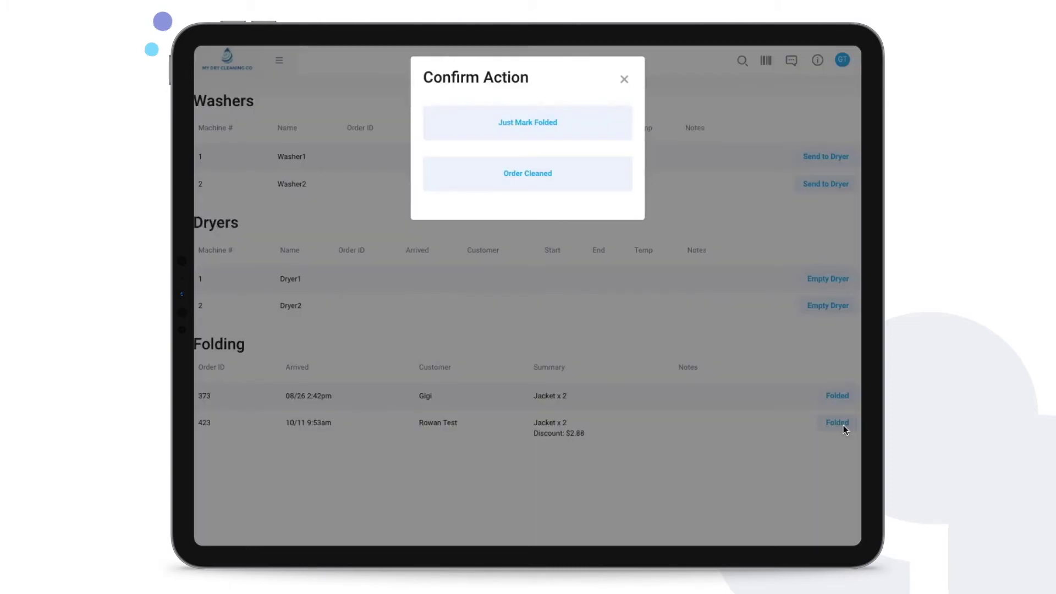
left_click(582, 175)
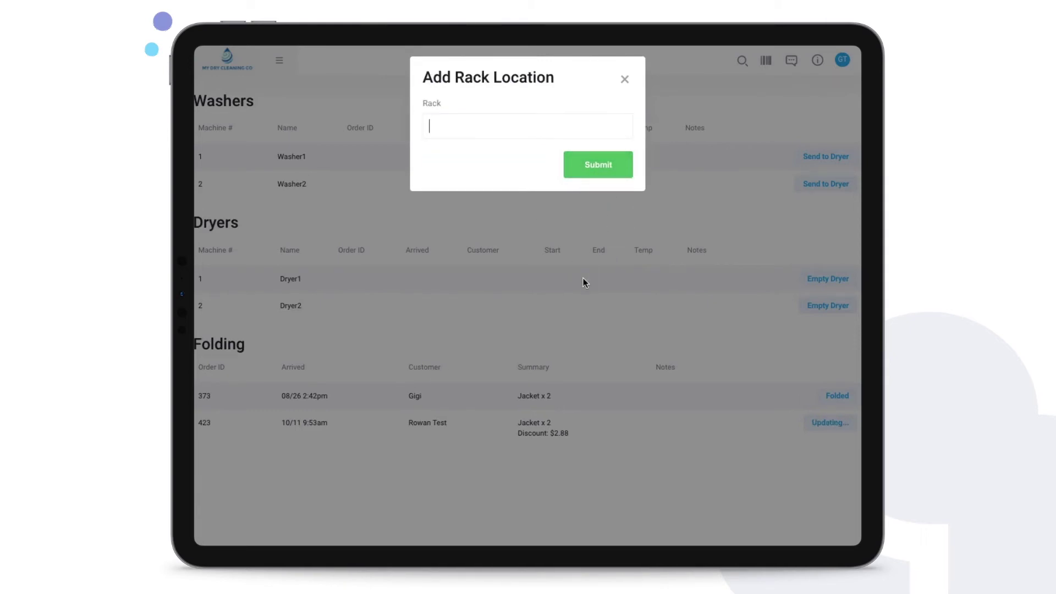
type("7")
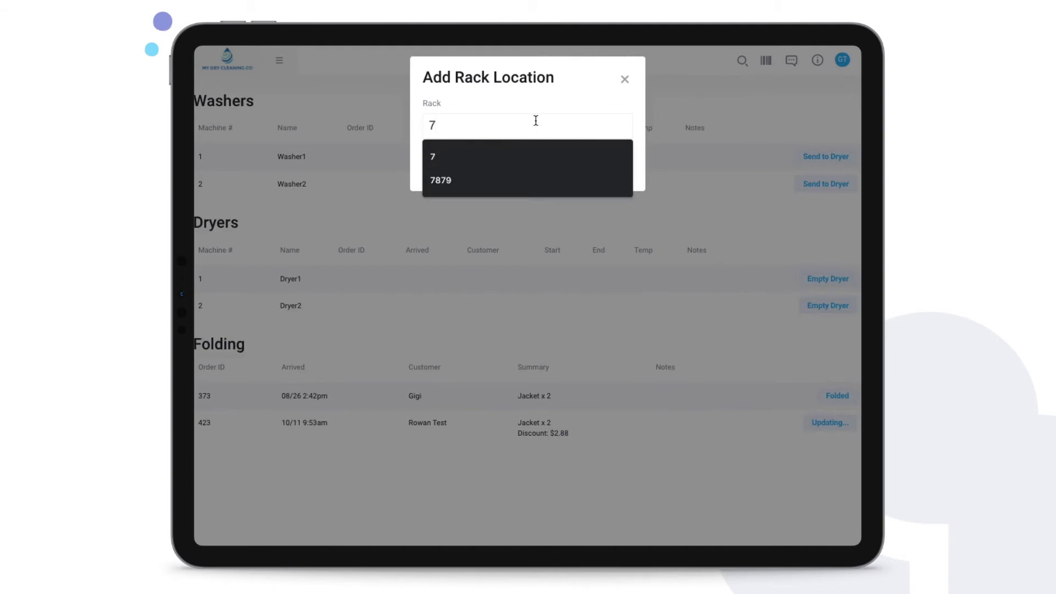
left_click(601, 150)
left_click(615, 172)
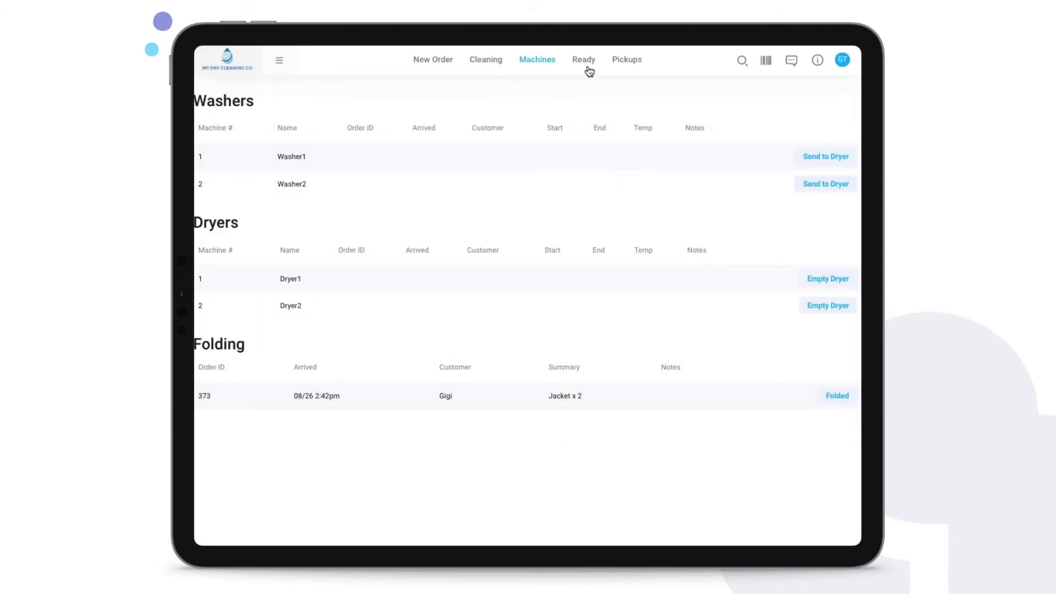
- From the Cleaning list, send order 297 to Washer1 on Warm for 40 mins
left_click(488, 60)
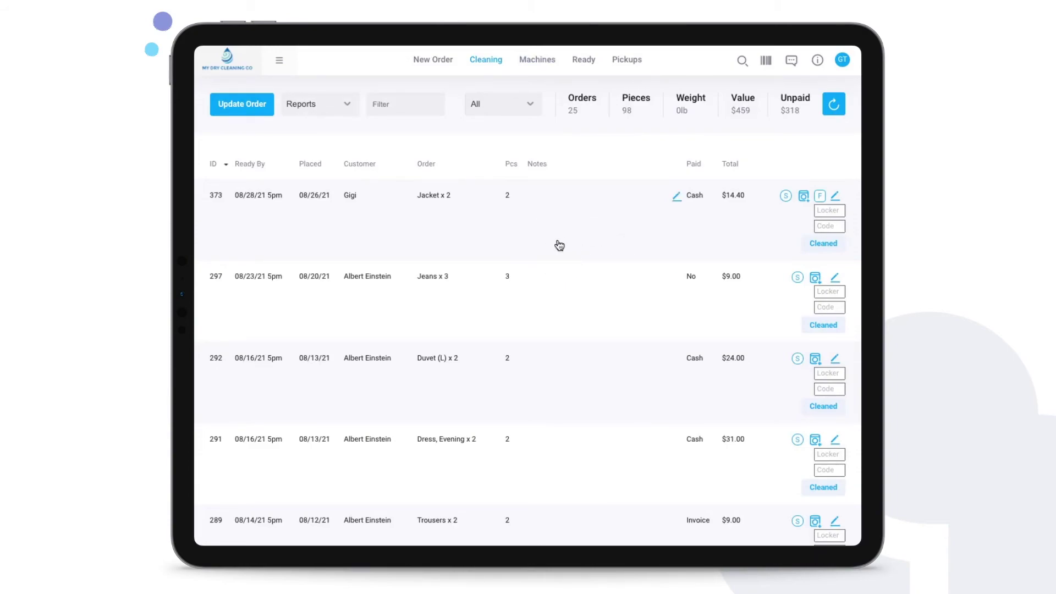
left_click(814, 281)
left_click(444, 167)
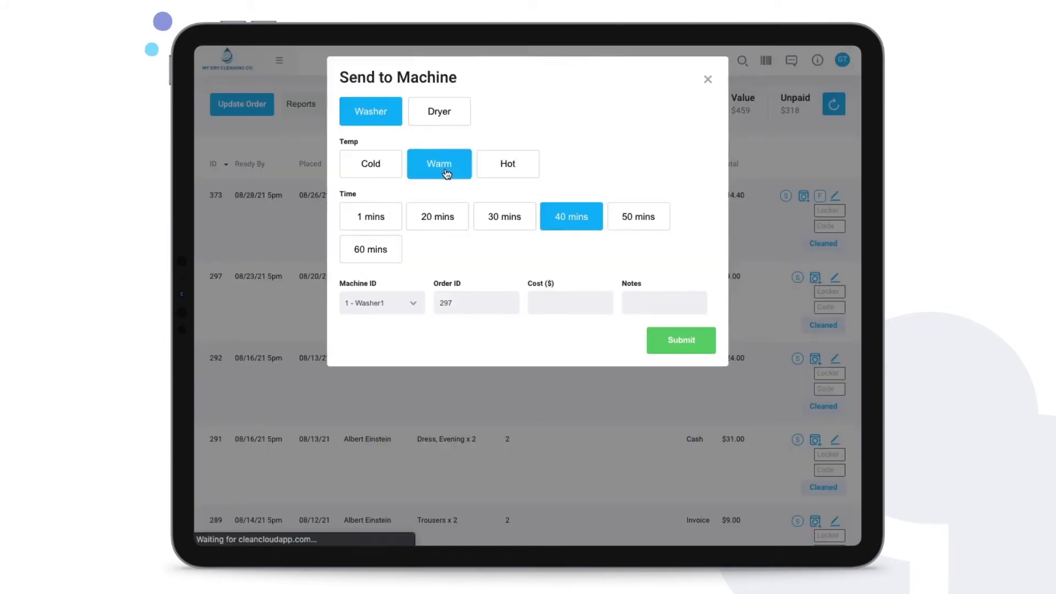
left_click(707, 343)
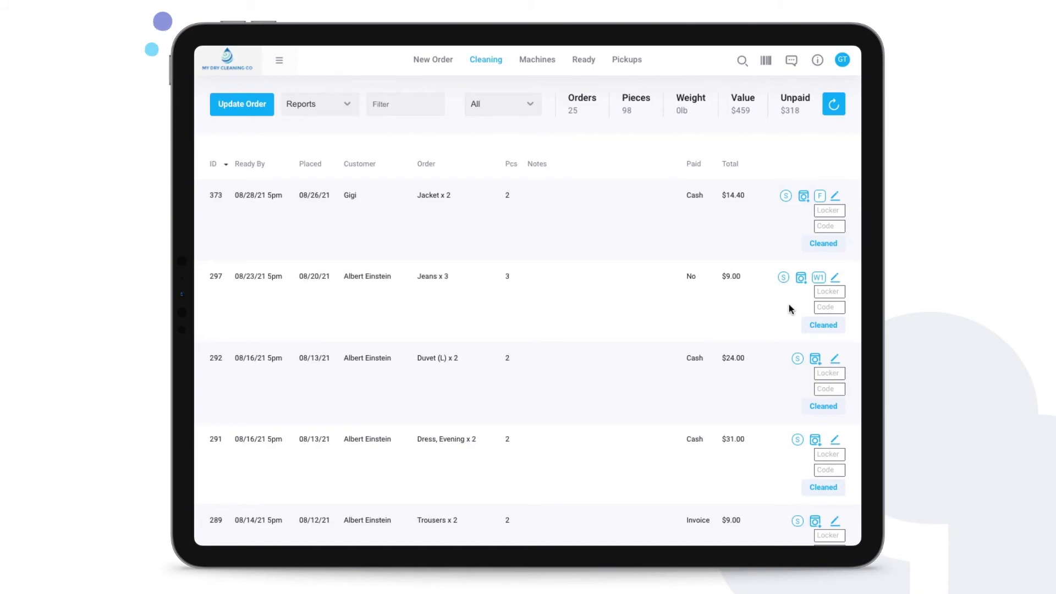
- Move order 297 from Washer1 into Dryer1 with a 20-minute warm dry
mouse_move(822, 283)
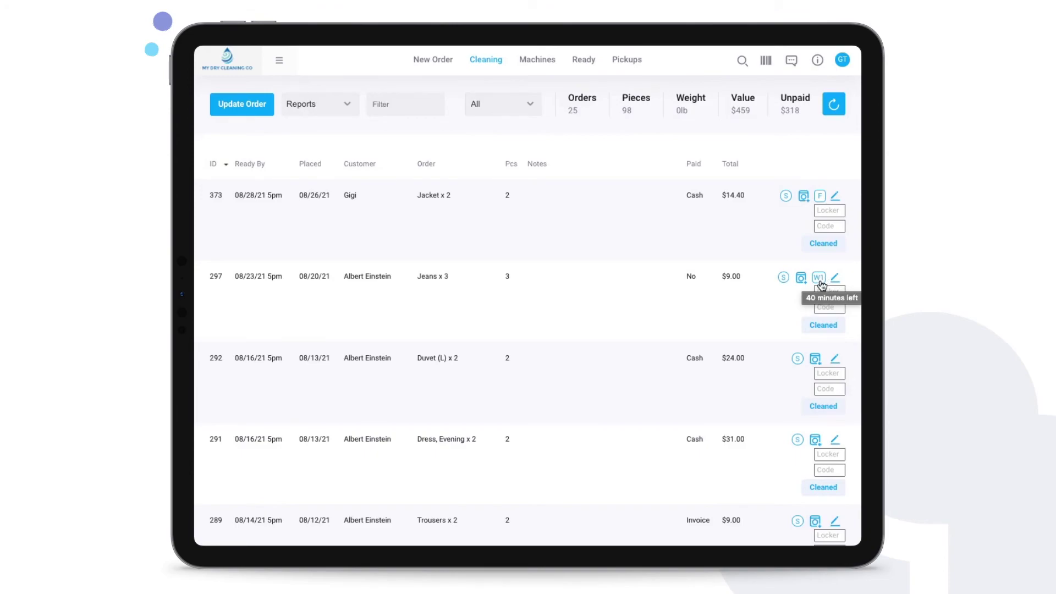
left_click(822, 281)
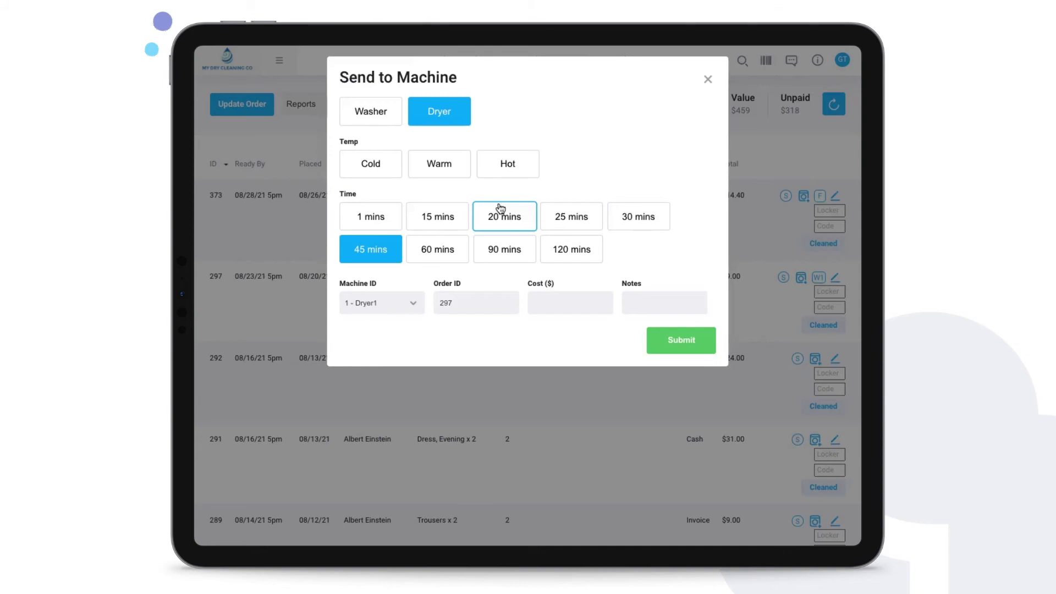
left_click(503, 222)
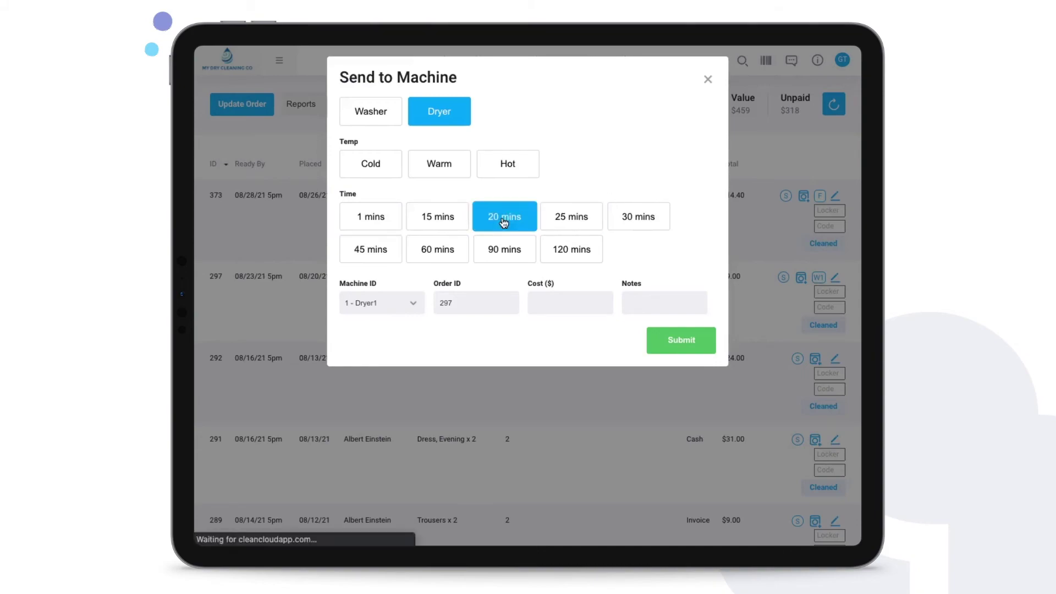
left_click(714, 350)
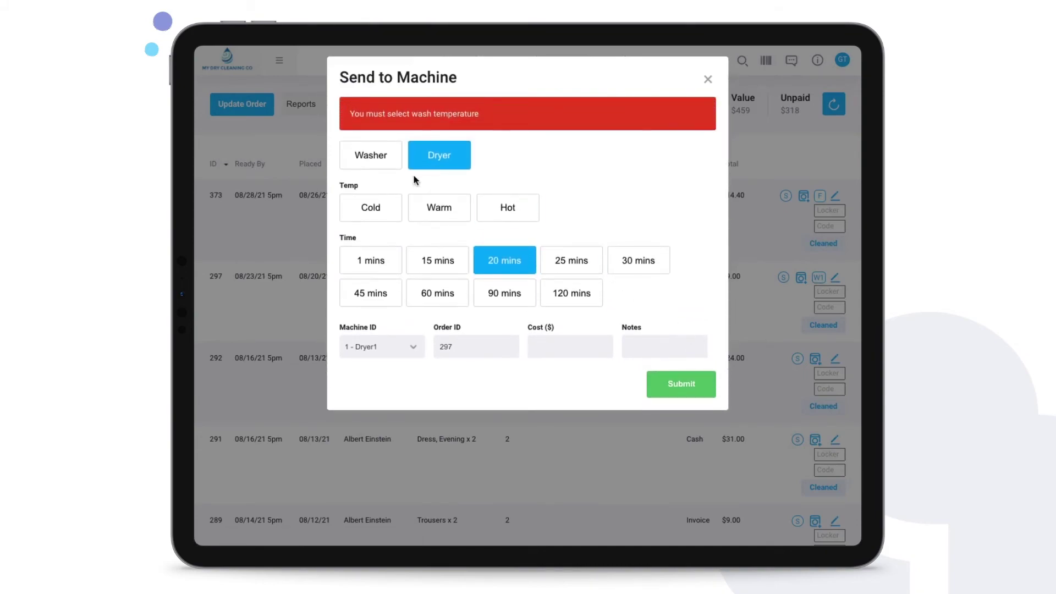
left_click(436, 207)
left_click(702, 381)
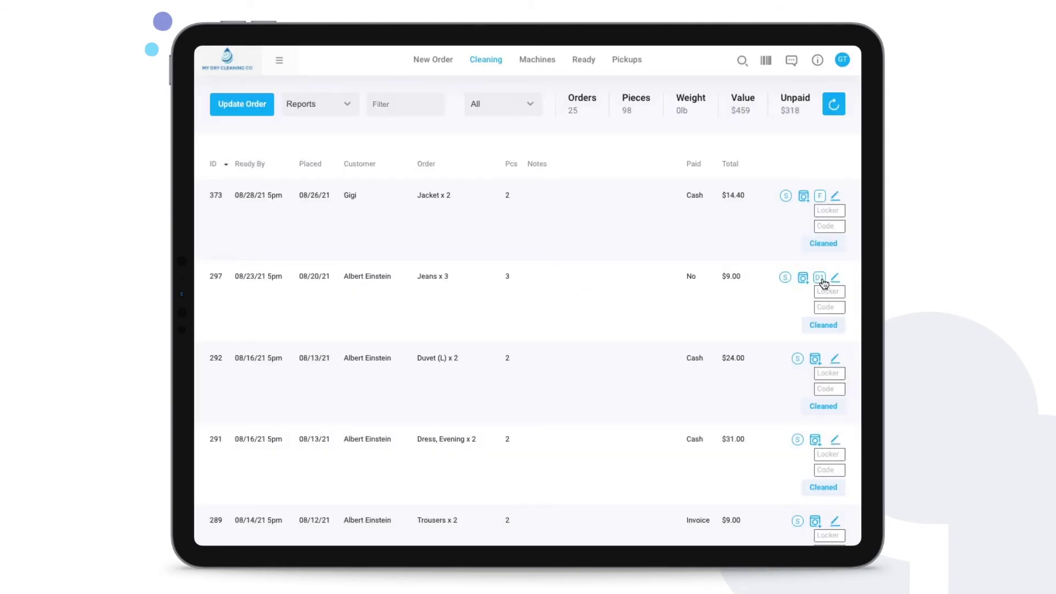
- Empty Dryer1 so order 297 moves on to folding and shows the F tag
mouse_move(823, 283)
left_click(820, 281)
mouse_move(651, 269)
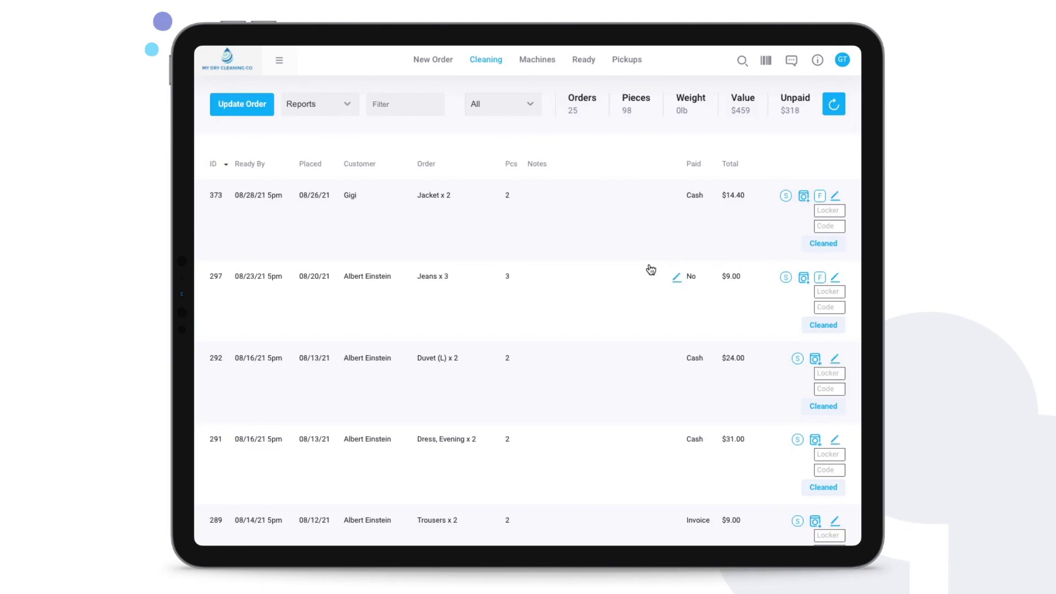